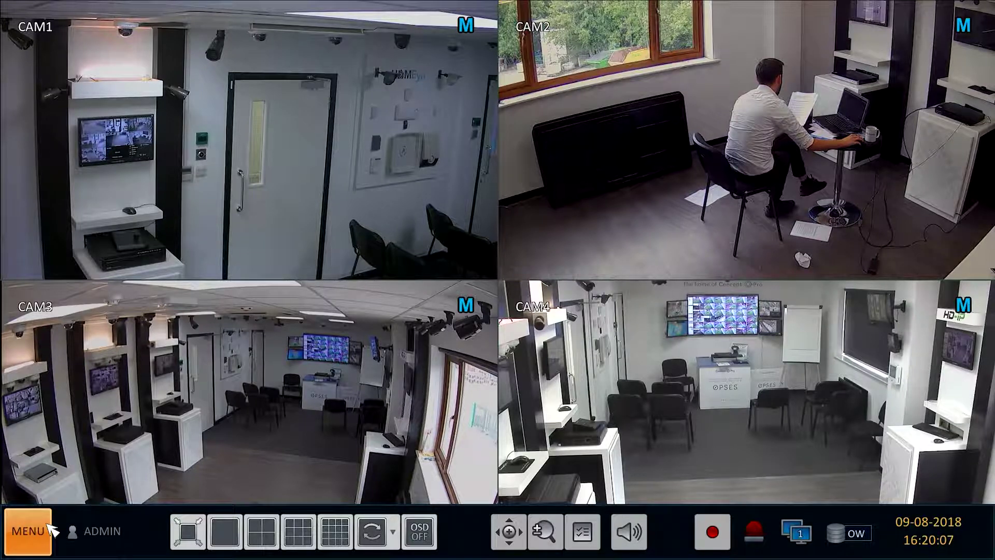
Go from the main menu through System Setup and Network to the DDNS settings page
click(52, 529)
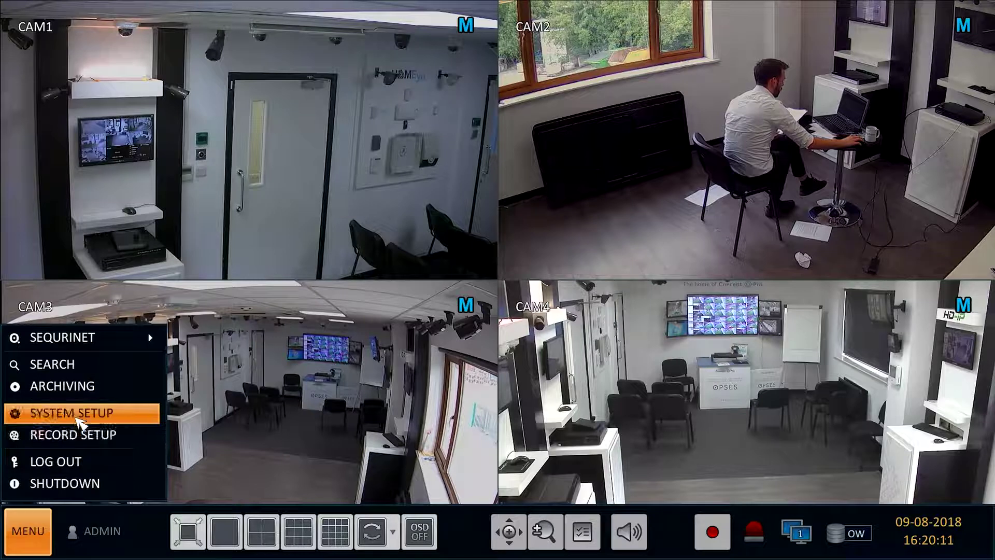
click(81, 421)
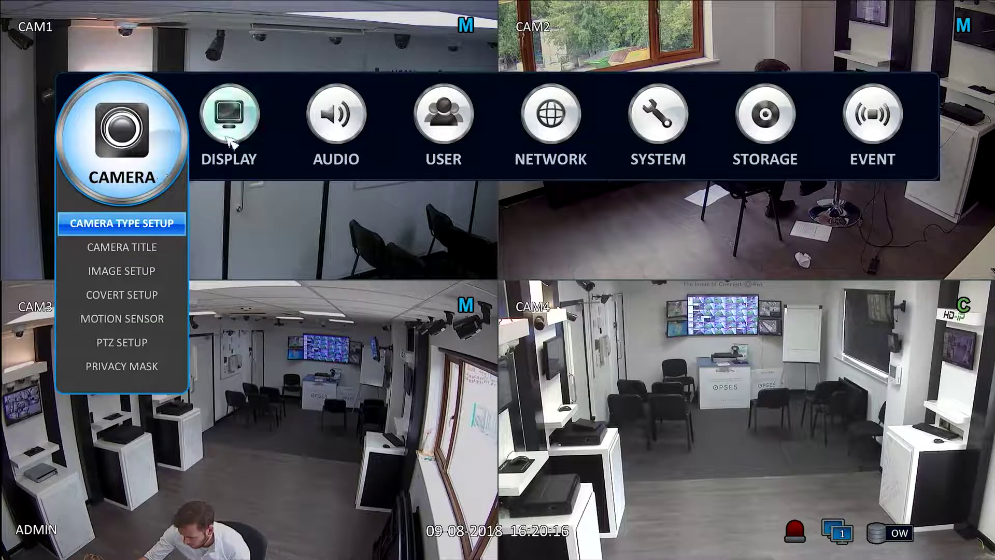
click(530, 118)
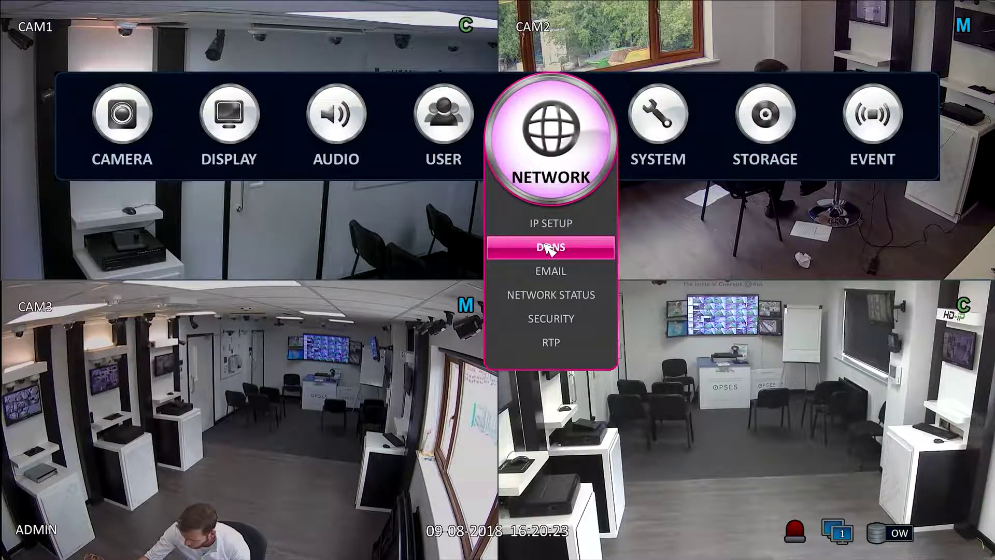
click(550, 247)
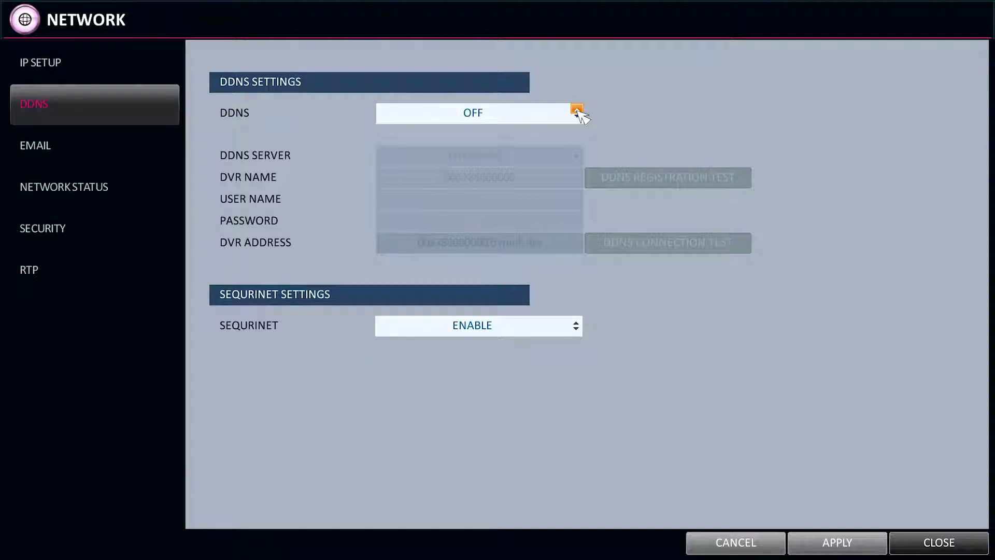
Enable DDNS, run the registration test, dismiss error 550, then switch DDNS off
click(578, 118)
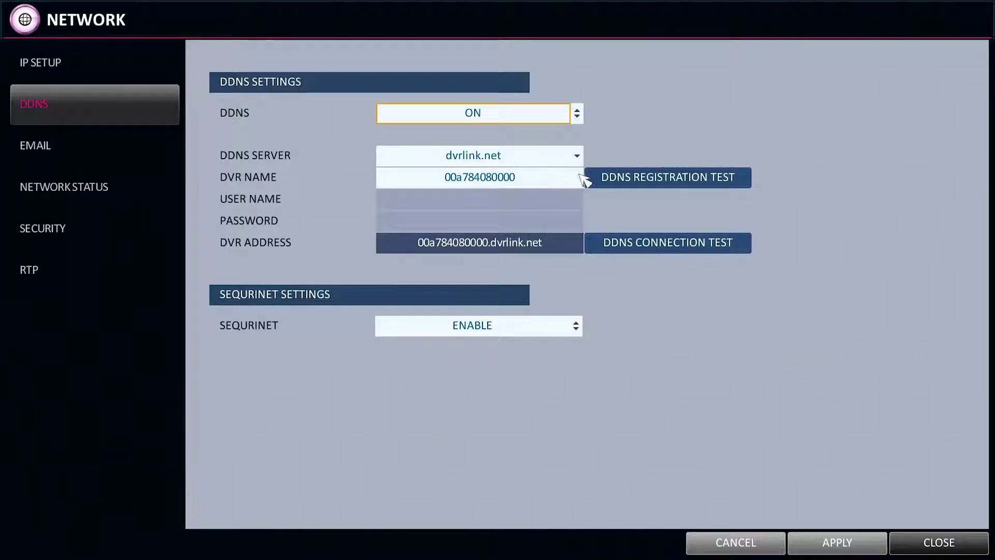
click(597, 179)
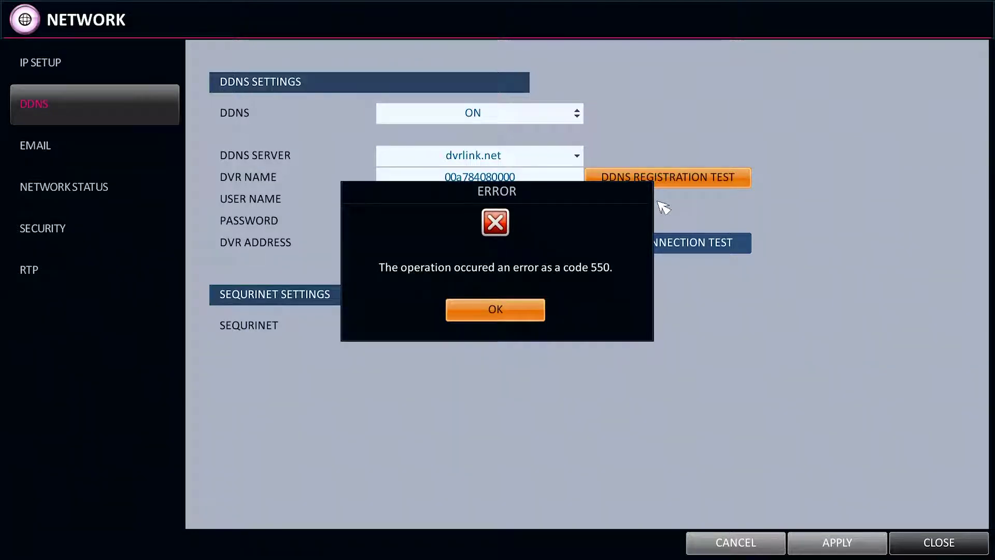
click(505, 312)
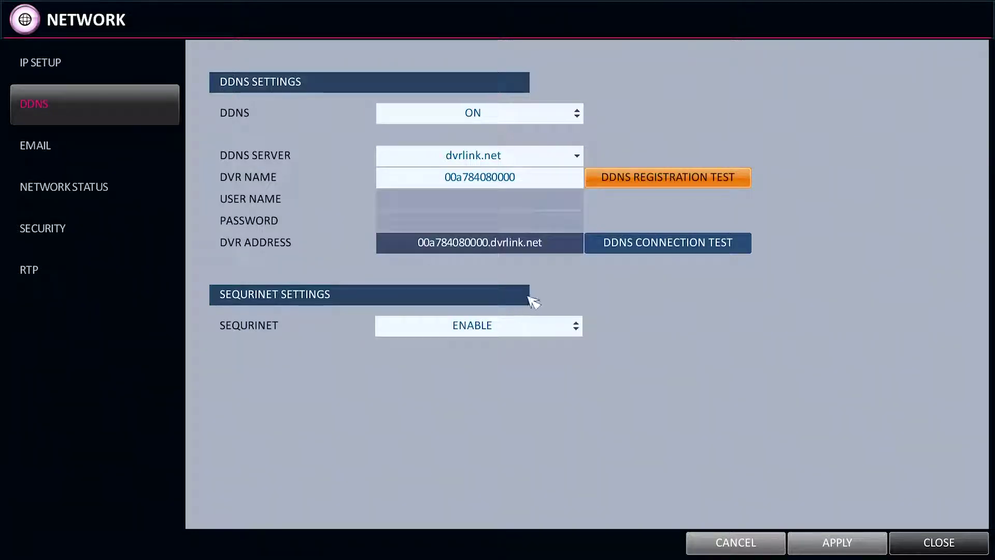
key(Right)
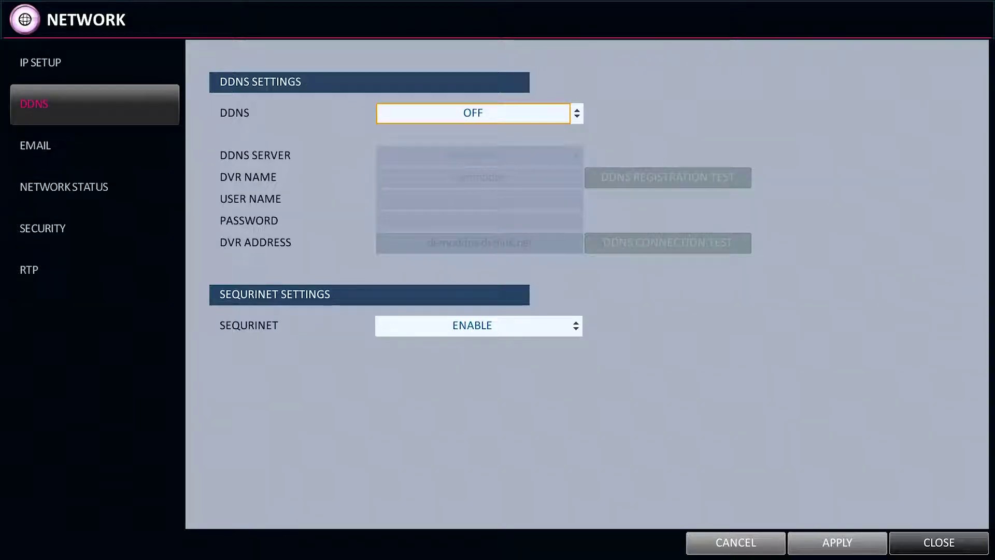
Re-enable DDNS and pass registration and connection tests for demoddns.dvrlink.net
click(577, 119)
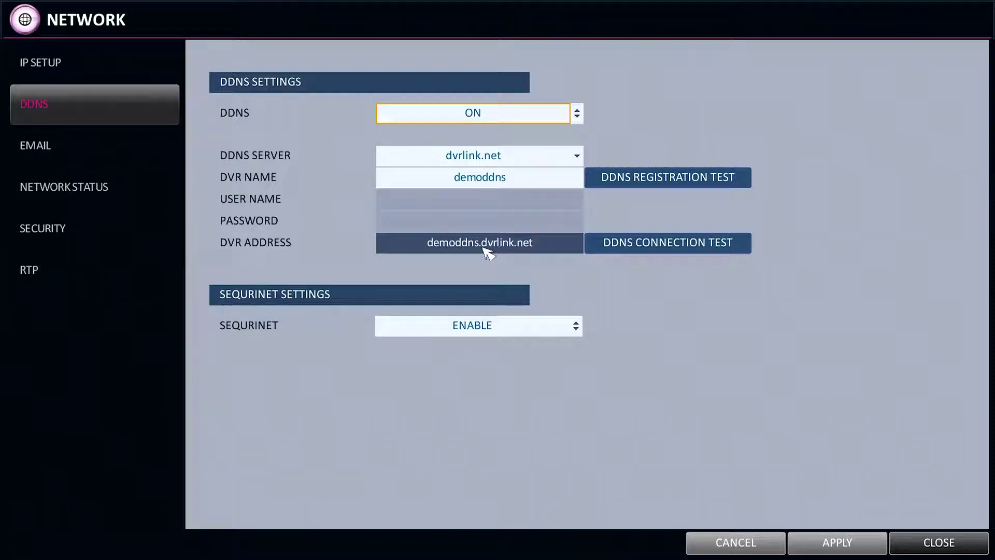
click(610, 179)
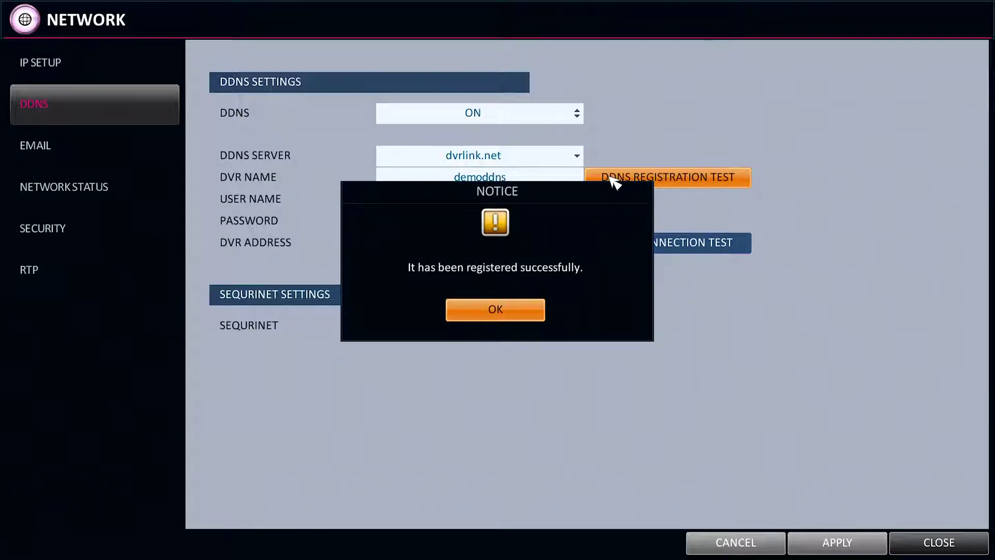
click(529, 309)
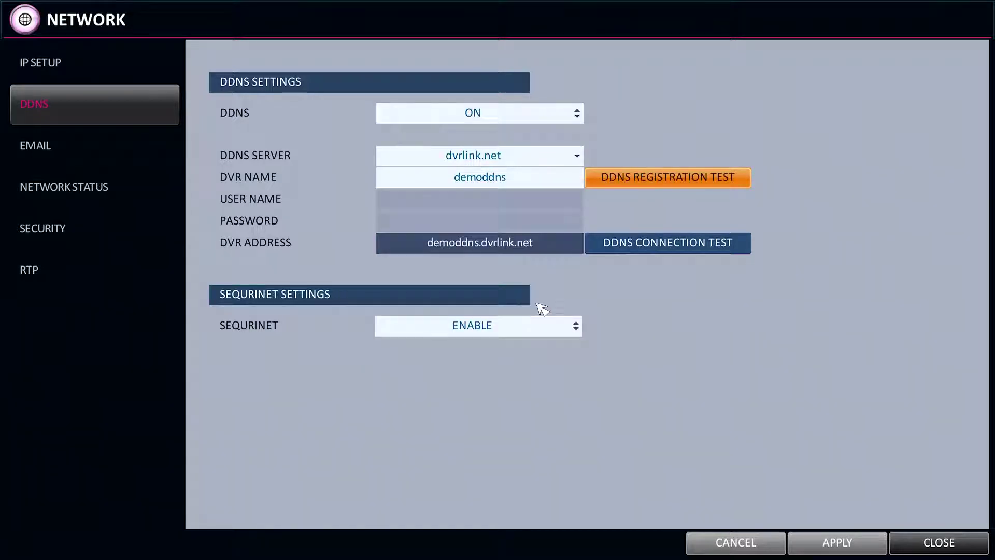
click(662, 255)
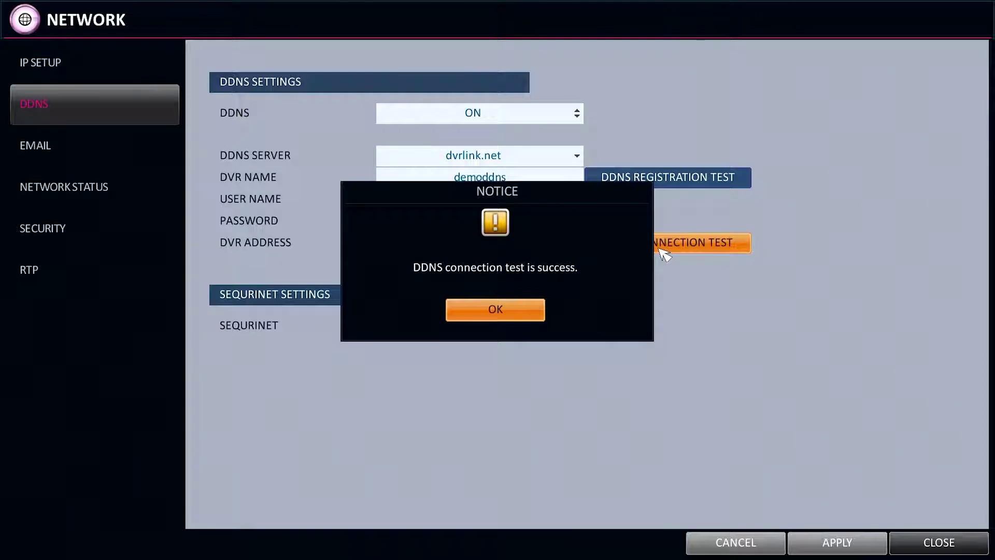
click(541, 312)
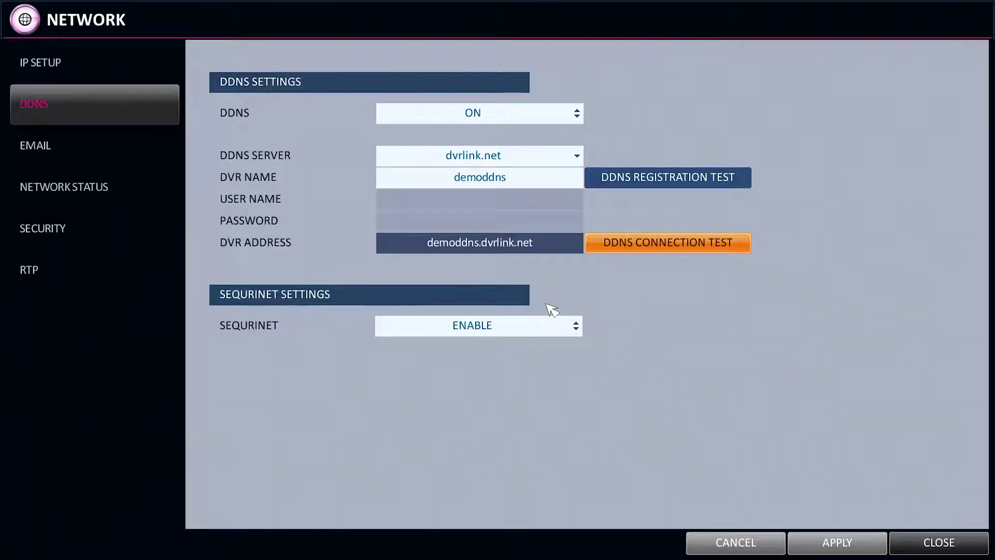